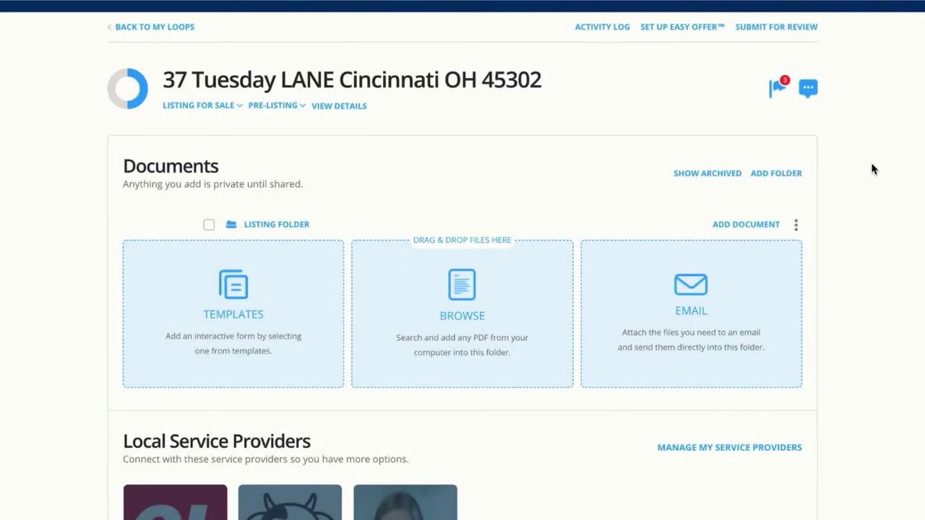
Step: From the 2018 listing templates, copy Addendum (CABR) and Exclusive Right to Sell Listing Contract into the loop
click(295, 308)
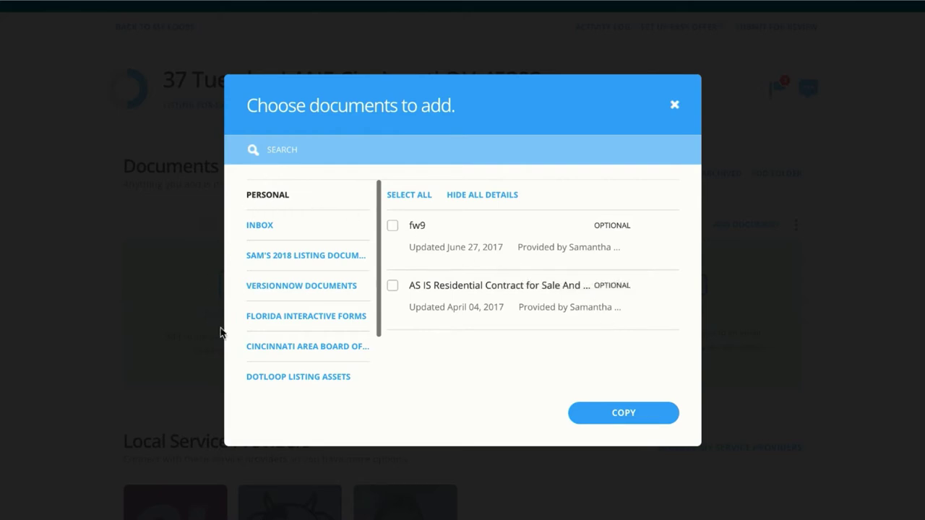
scroll(289, 295, down, 1)
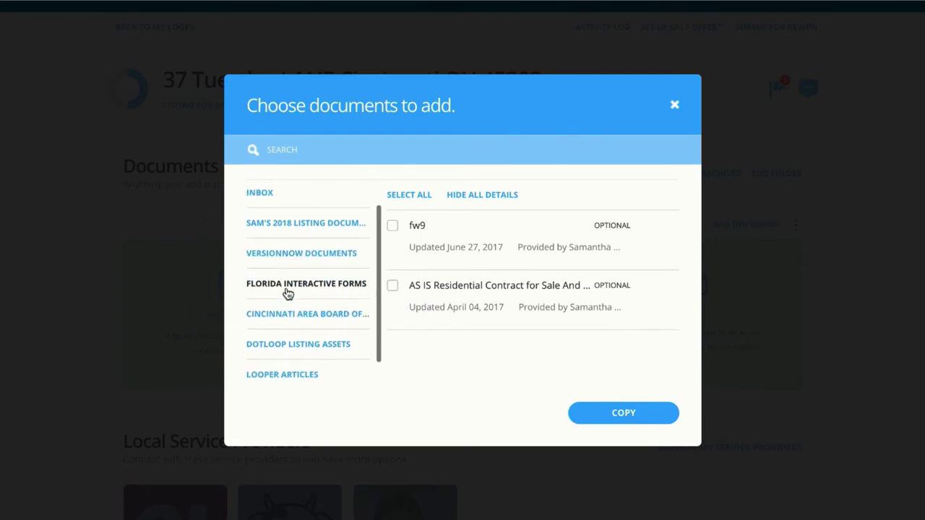
click(294, 225)
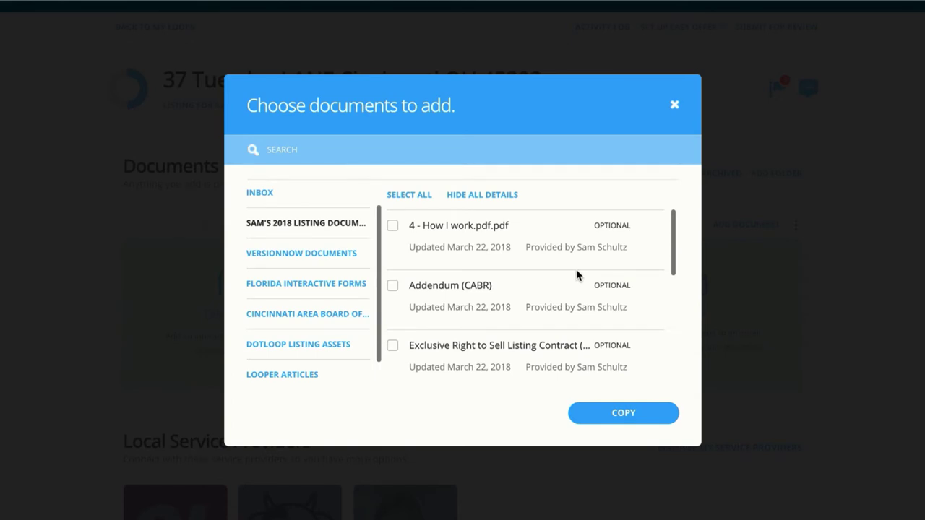
click(392, 347)
click(393, 287)
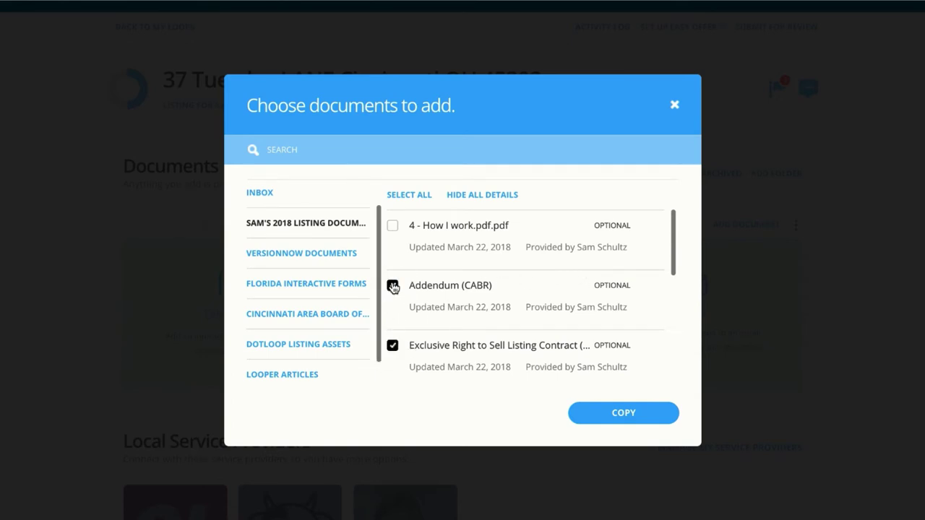
click(316, 148)
text(add)
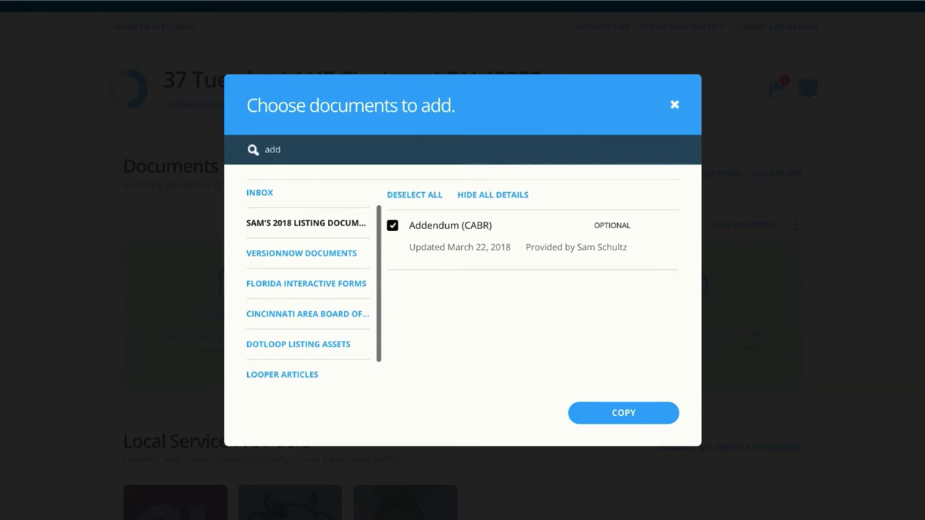
key(BackSpace)
key(BackSpace)
key(BackSpace)
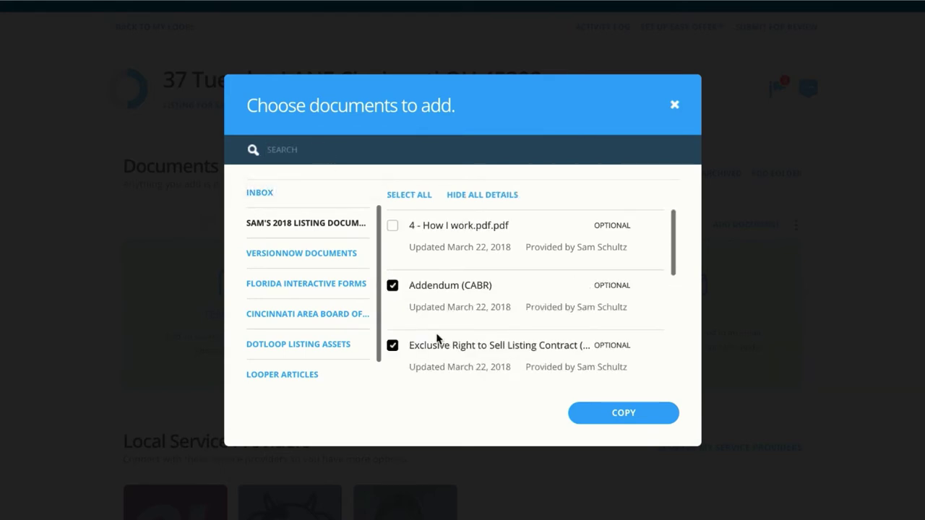
click(619, 414)
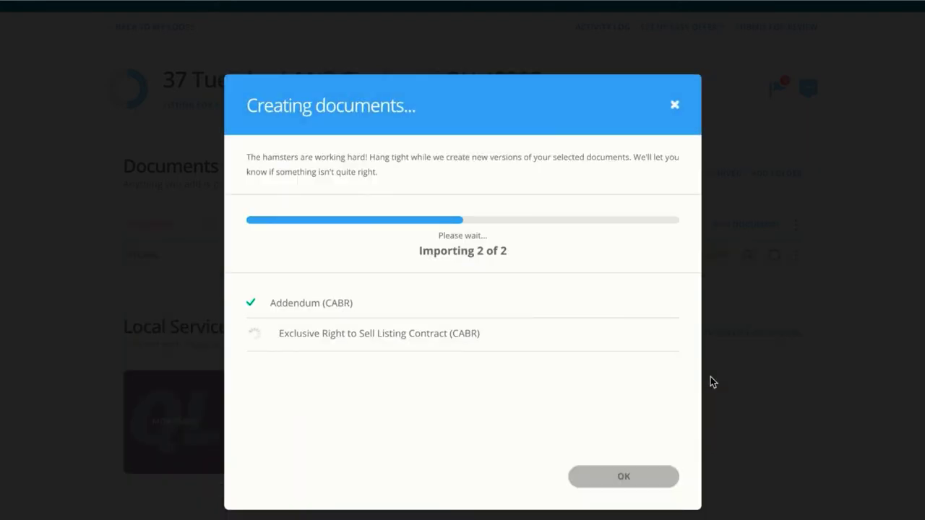
Step: Select the new Exclusive Right to Sell contract and Addendum (CABR) in the Listing Folder and open them
click(623, 477)
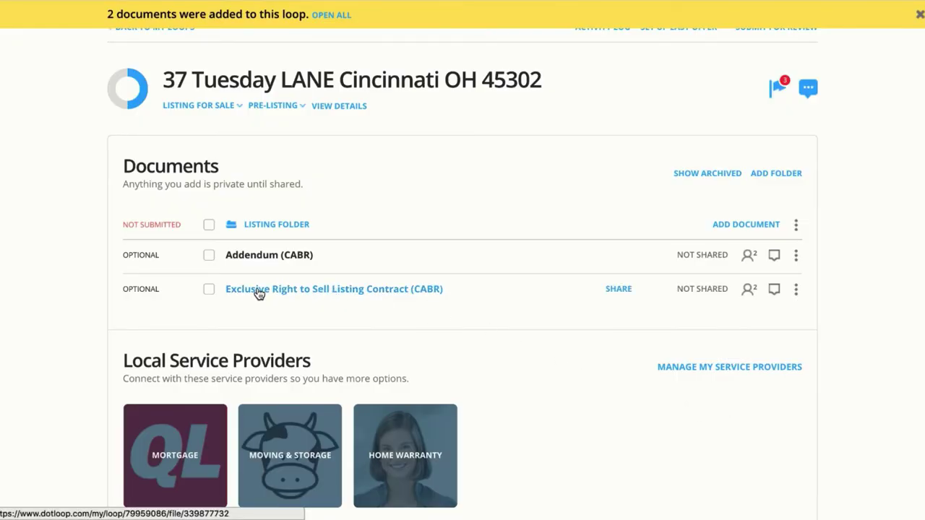
click(209, 290)
click(209, 256)
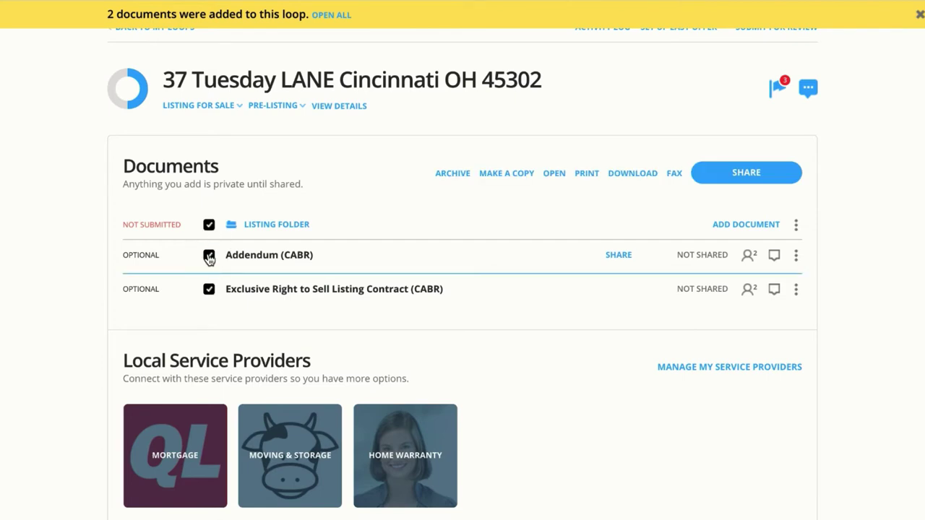
click(553, 175)
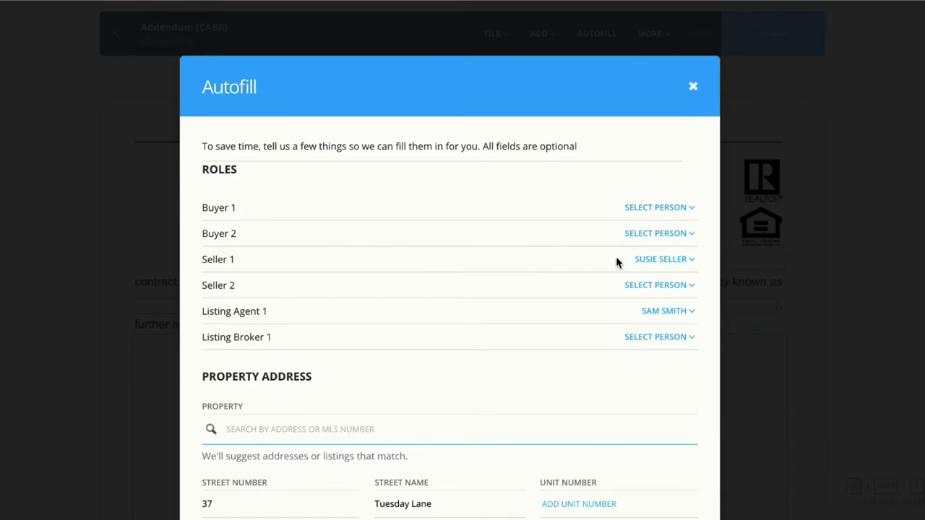
scroll(511, 315, down, 2)
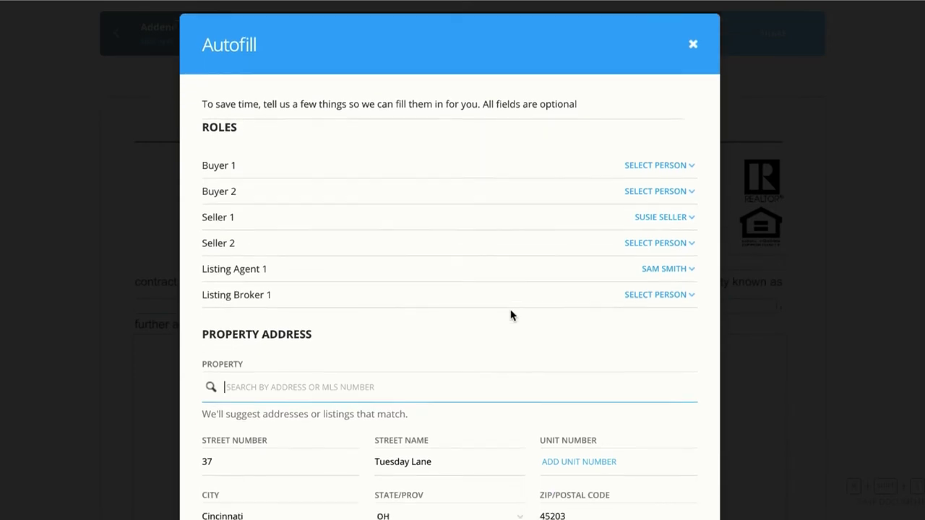
scroll(511, 315, down, 8)
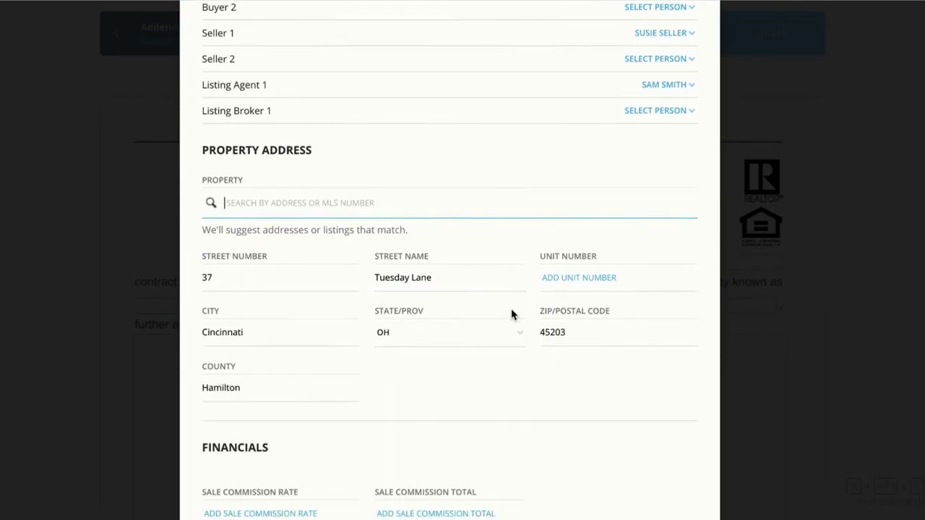
scroll(511, 315, down, 8)
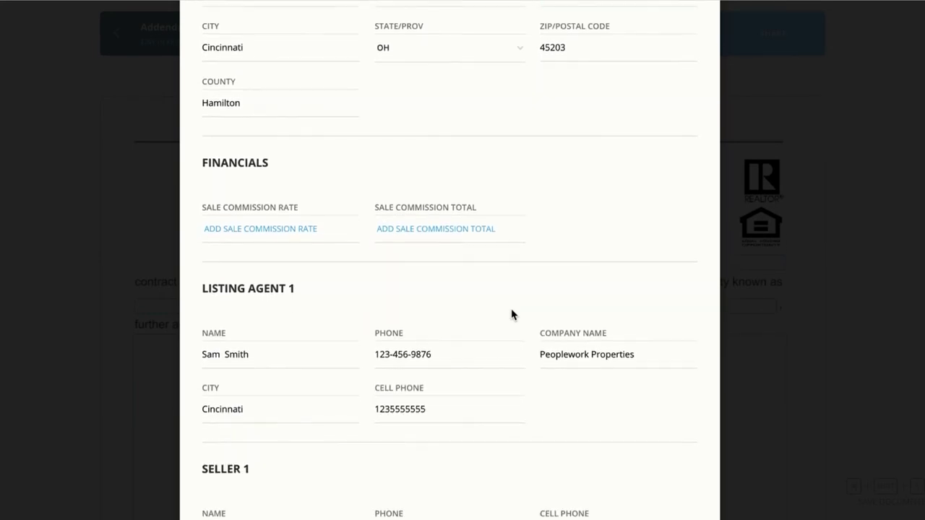
scroll(511, 315, down, 8)
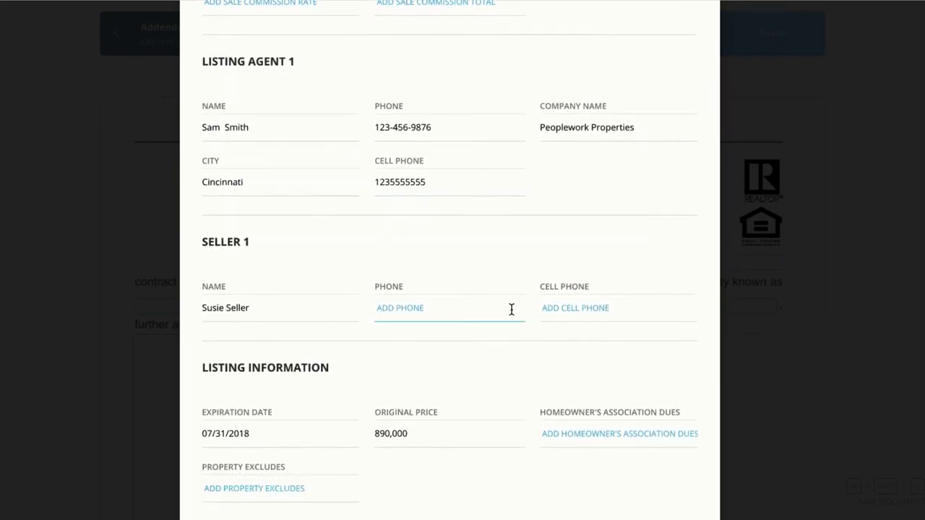
scroll(512, 313, down, 5)
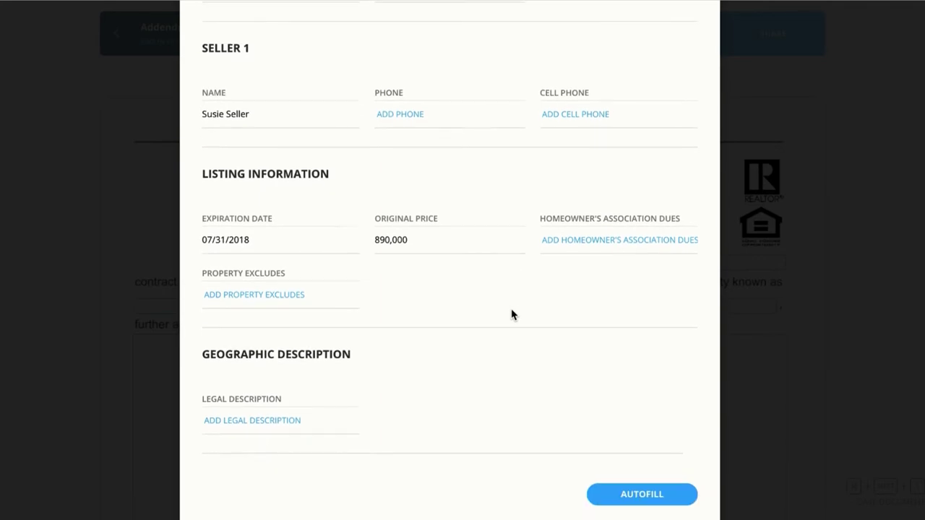
click(267, 281)
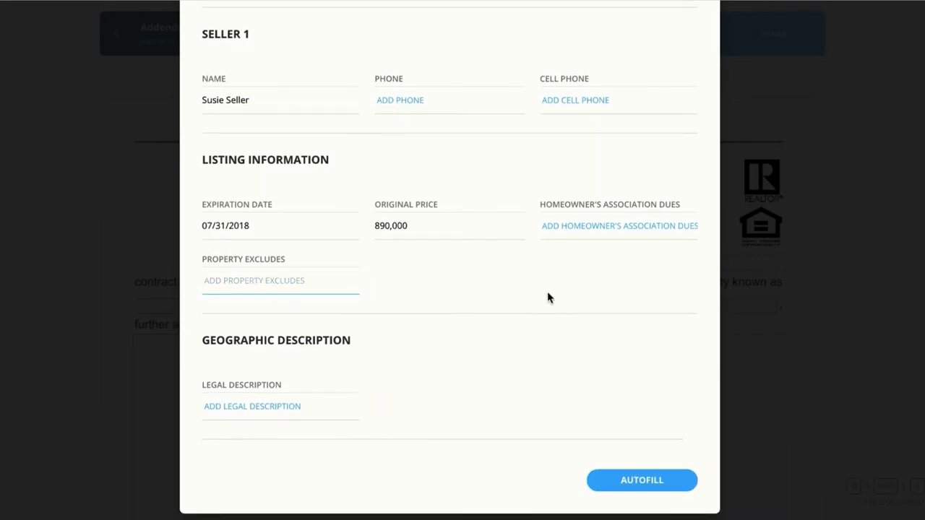
text(grill)
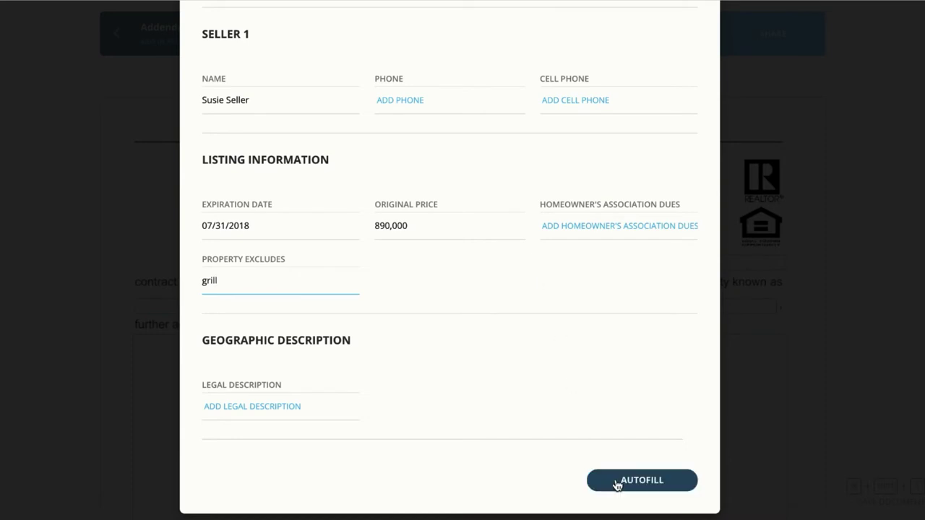
click(640, 481)
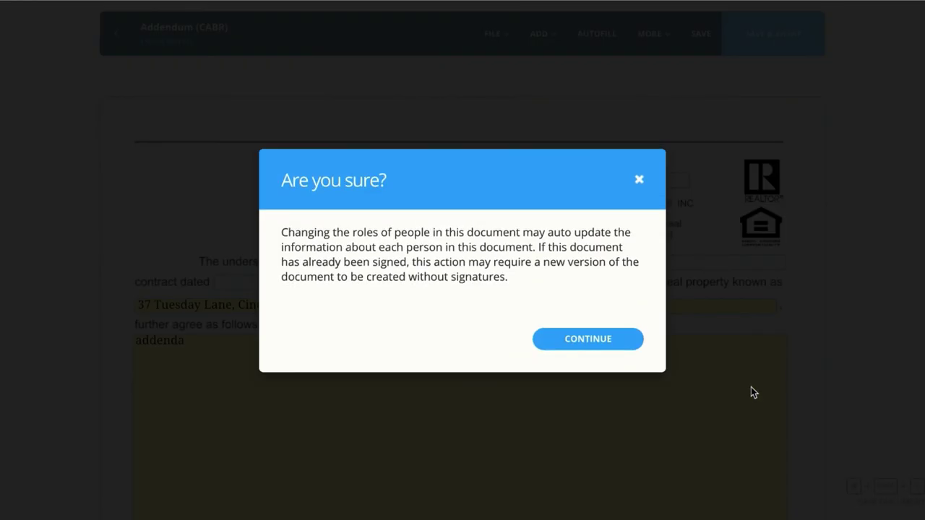
Step: Confirm the autofill and review the filled address, Hamilton County and 890,000 price in the listing contract
click(582, 340)
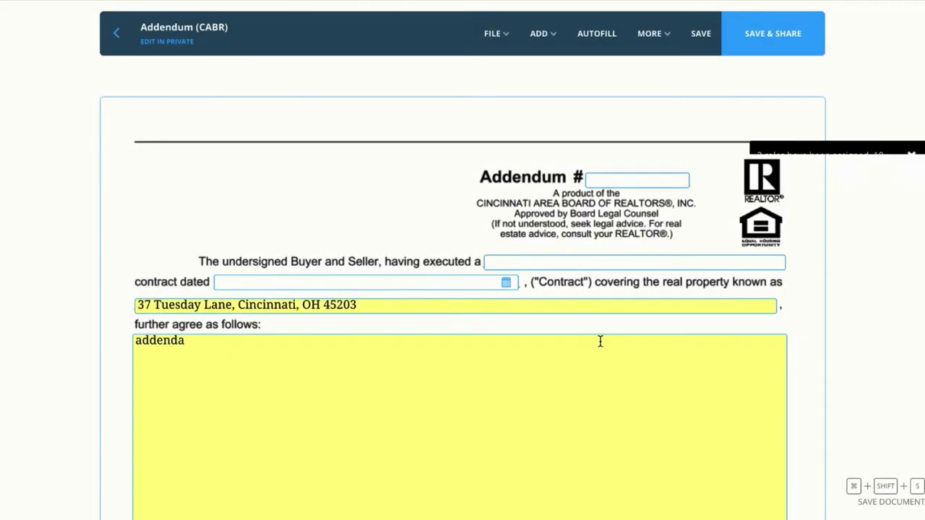
scroll(662, 355, down, 5)
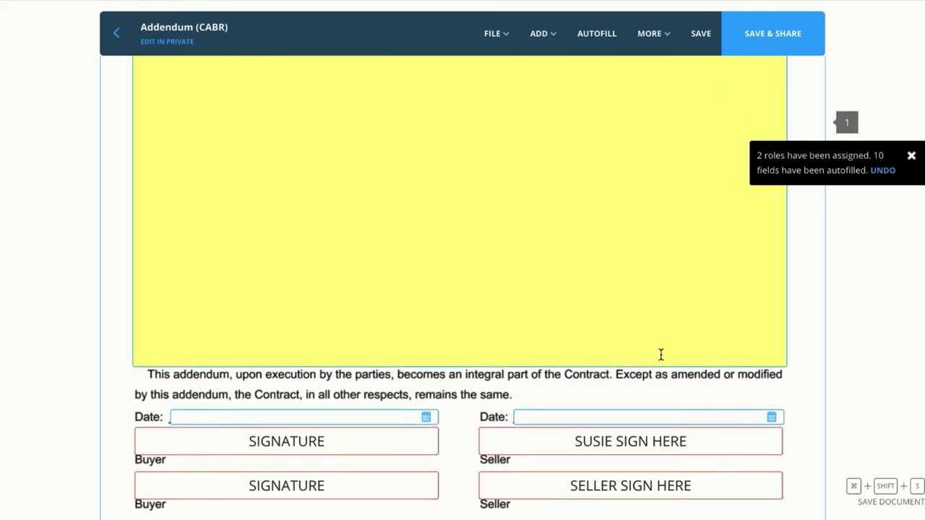
scroll(661, 360, down, 10)
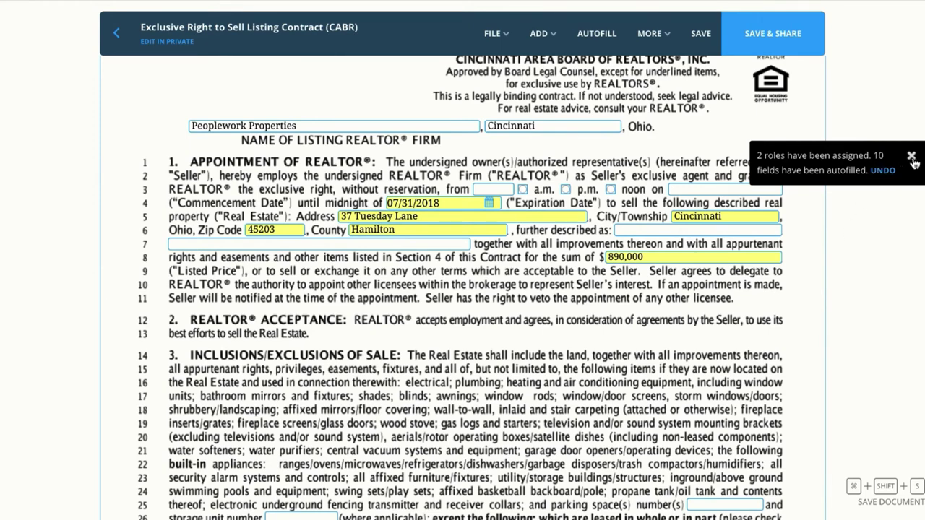
Step: Enter 'information' on the listing contract's blank further-described-as line
click(912, 157)
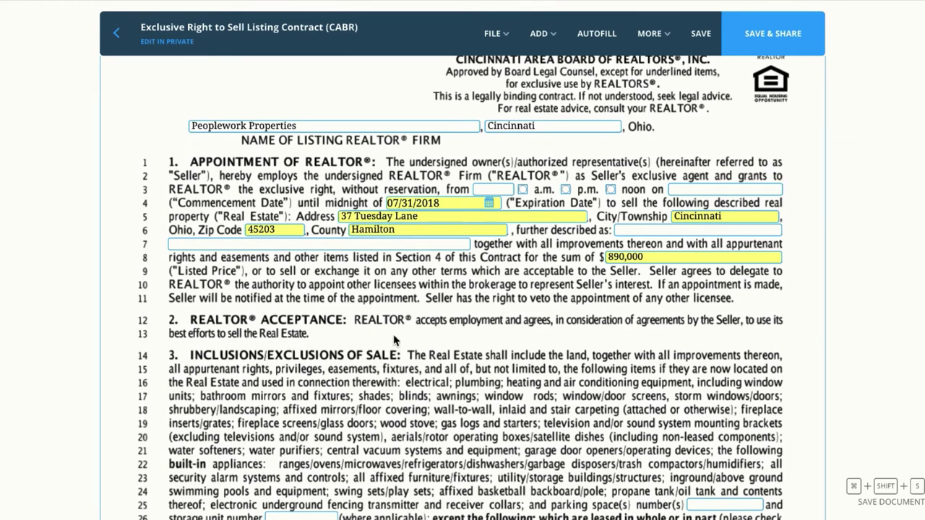
click(221, 244)
text(infor)
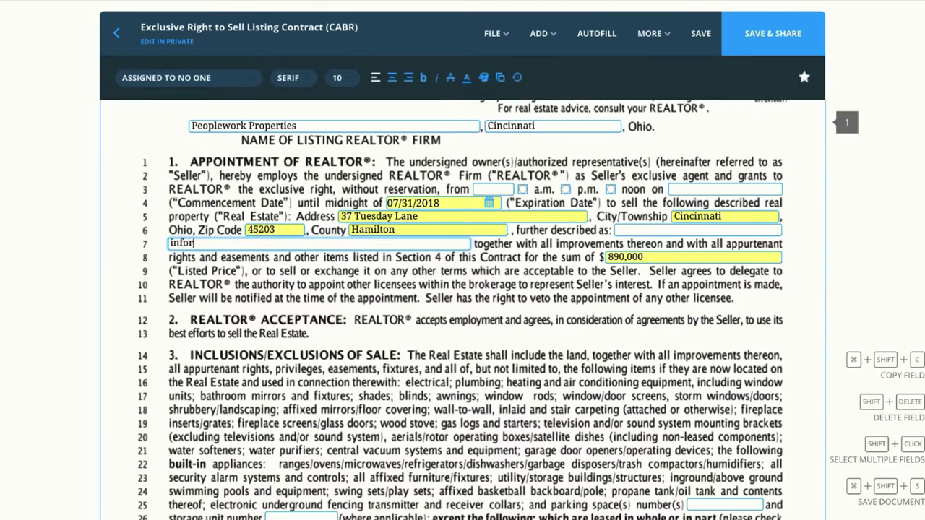
text(mation)
mouse_move(503, 51)
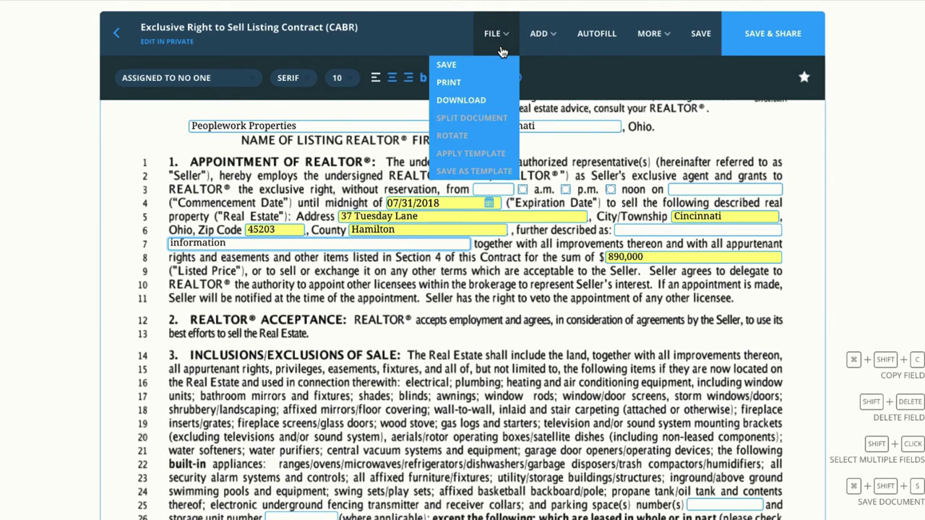
mouse_move(560, 46)
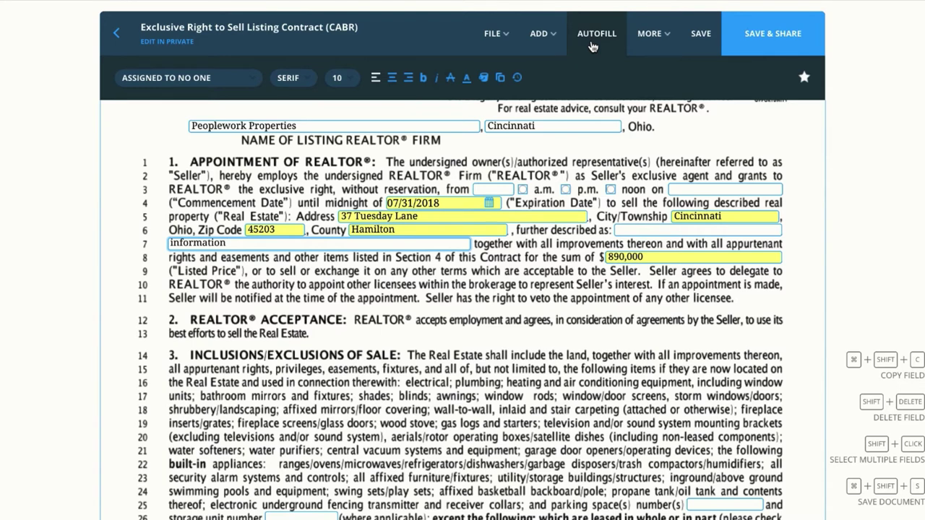
mouse_move(665, 43)
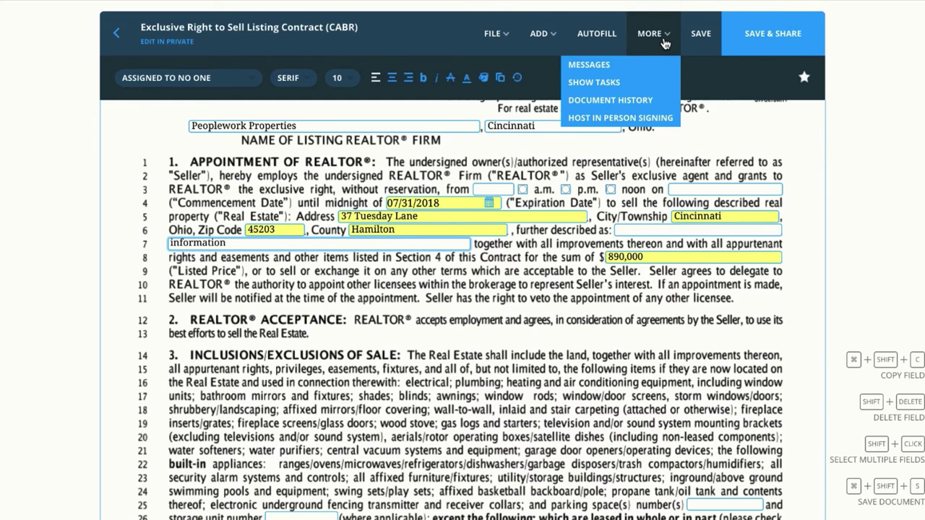
Step: Save the listing contract and scroll down to the Seller's initials line
click(701, 36)
scroll(633, 160, down, 1)
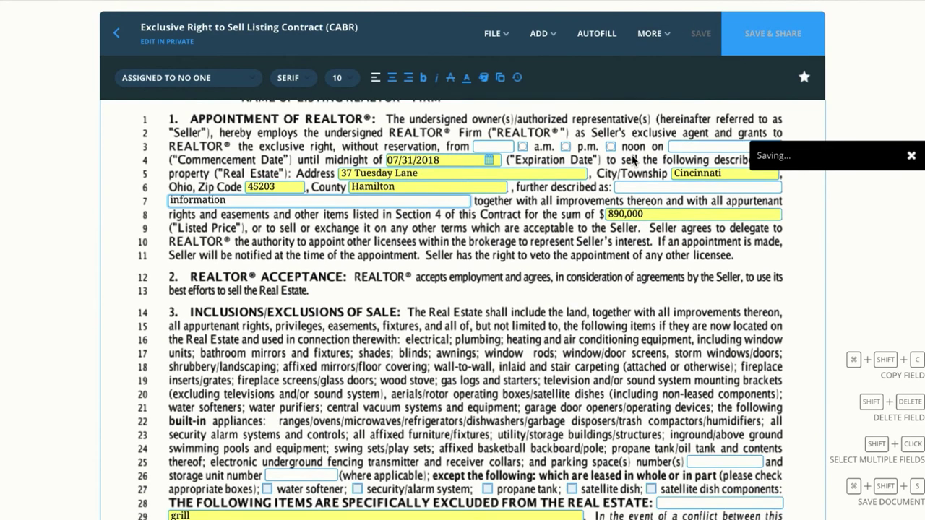
scroll(633, 160, down, 10)
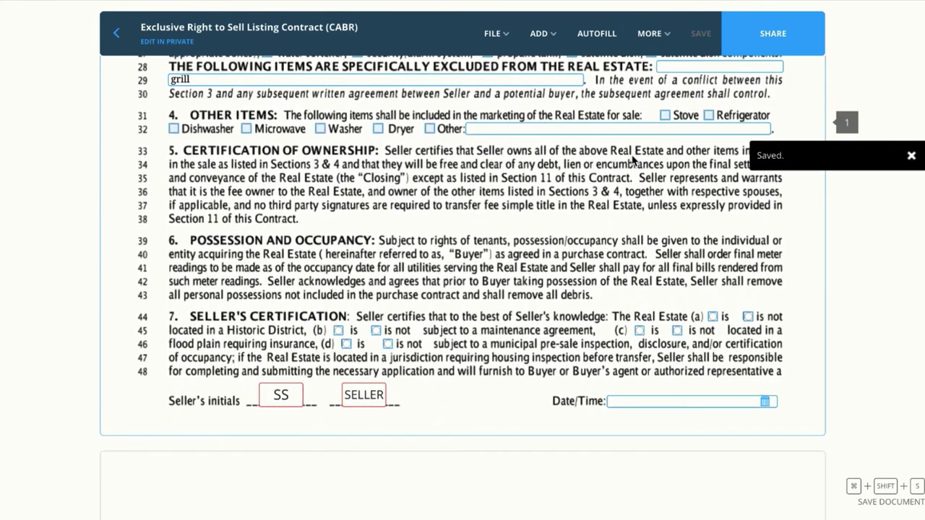
scroll(633, 161, down, 2)
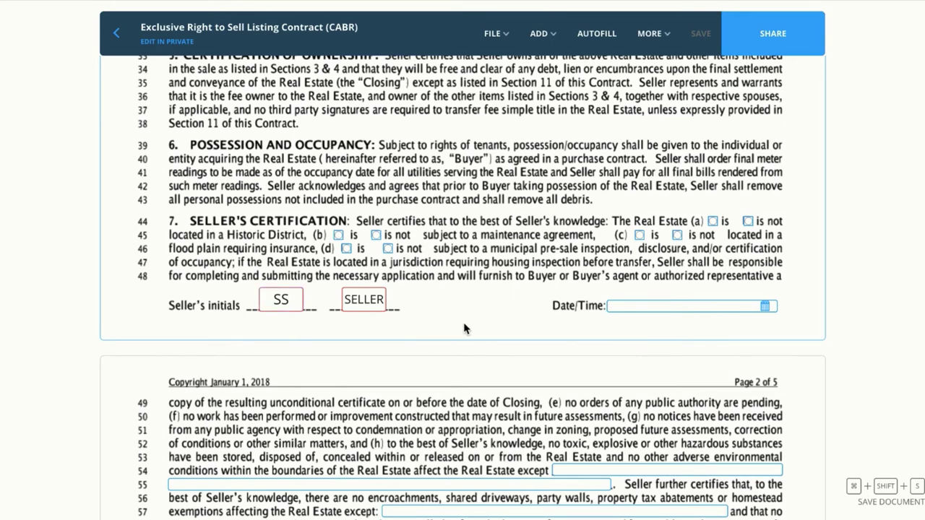
Step: Place an initials field beside Seller's initials, adopt and stamp the SS initials, and save
click(557, 49)
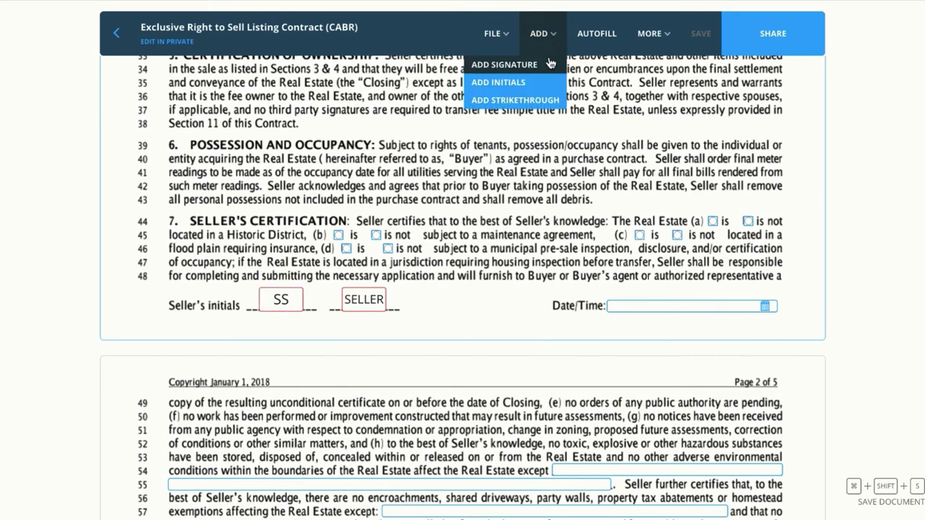
click(506, 82)
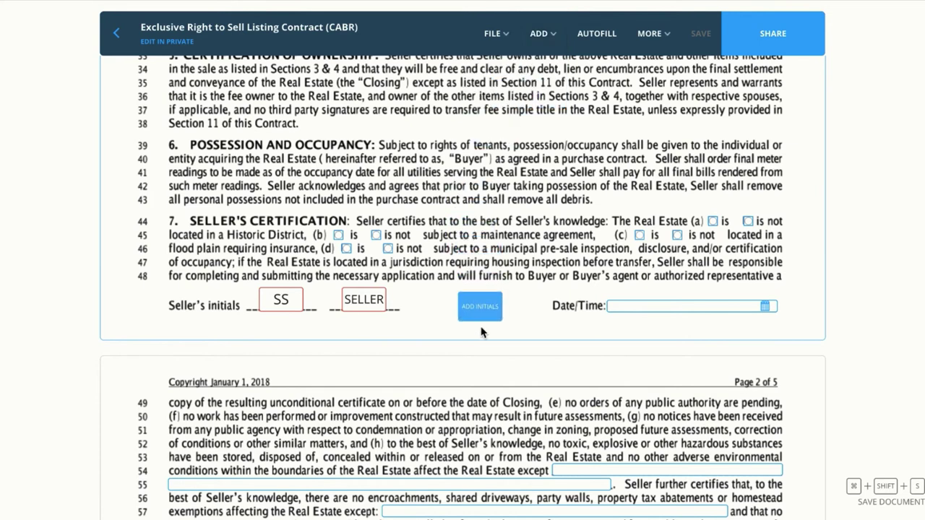
click(492, 317)
mouse_move(491, 323)
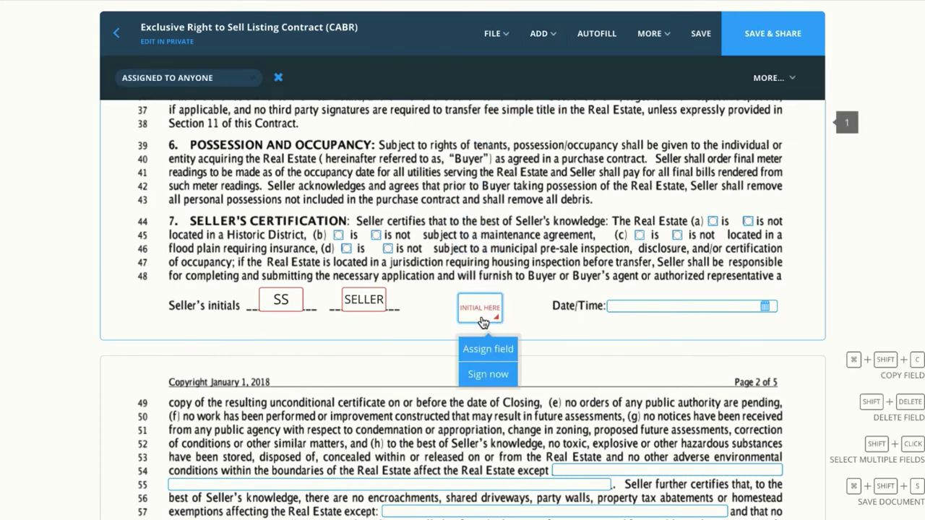
click(484, 373)
click(587, 386)
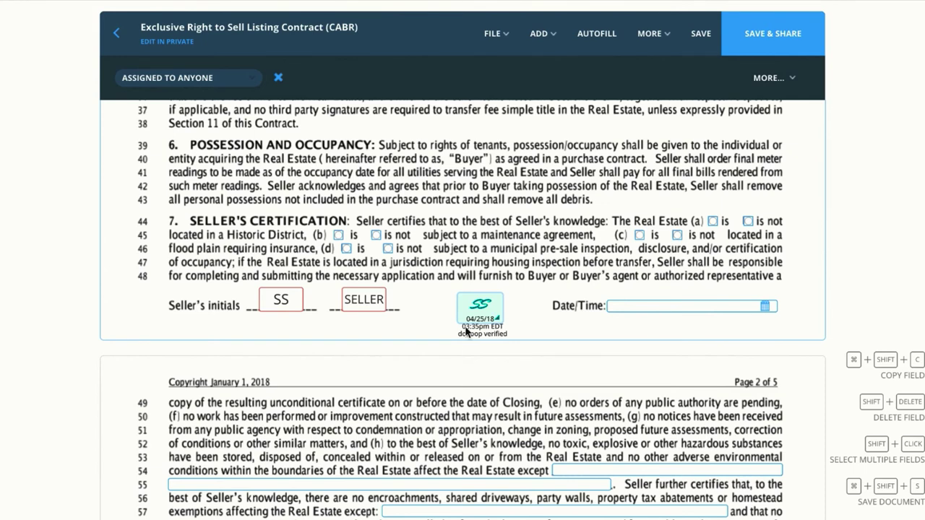
click(699, 36)
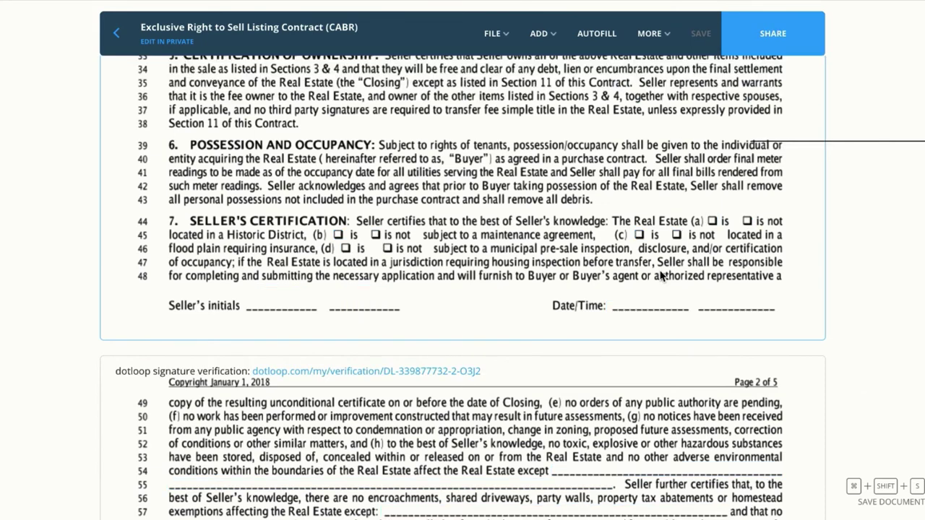
click(119, 45)
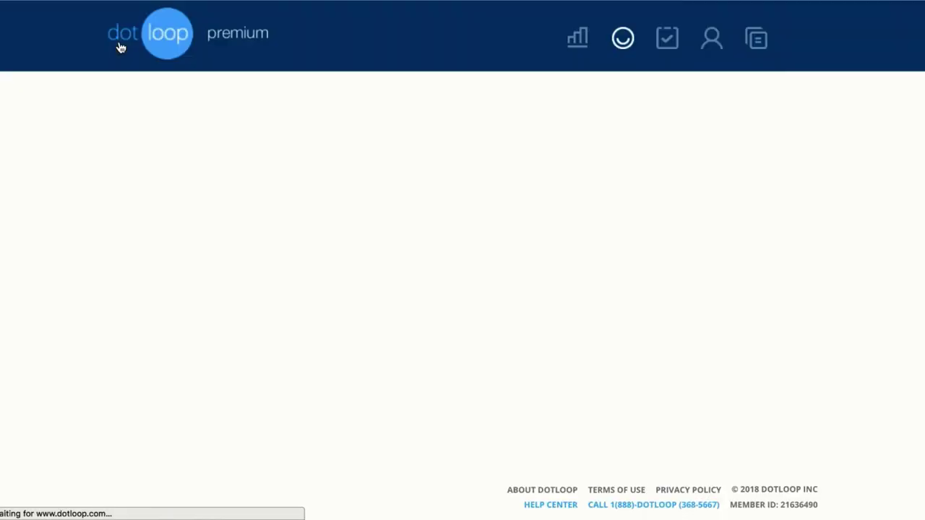
scroll(518, 303, down, 1)
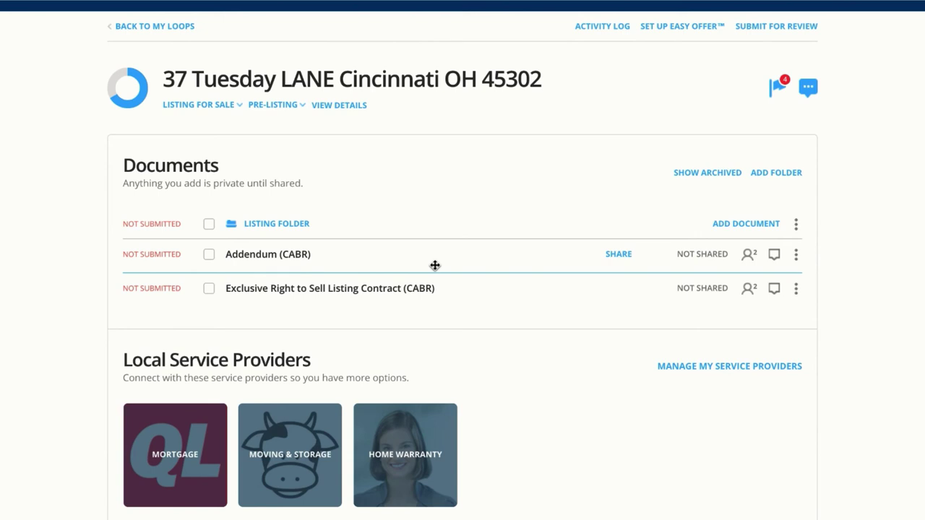
Step: Archive the Addendum (CABR) from its row's actions menu
click(797, 258)
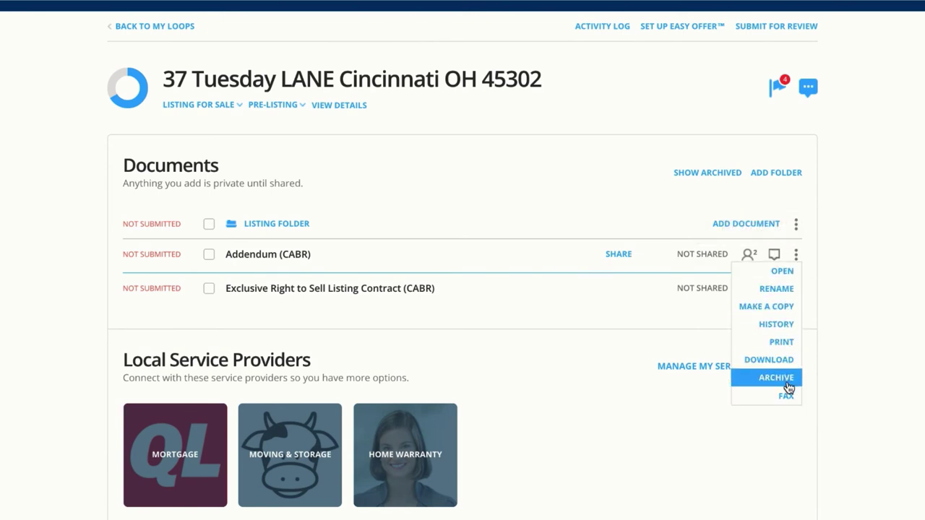
click(788, 385)
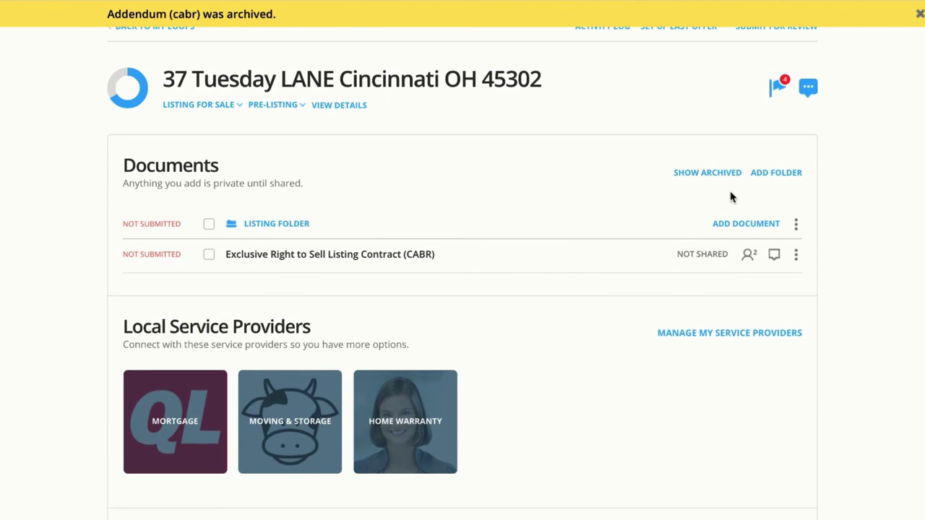
scroll(711, 181, up, 1)
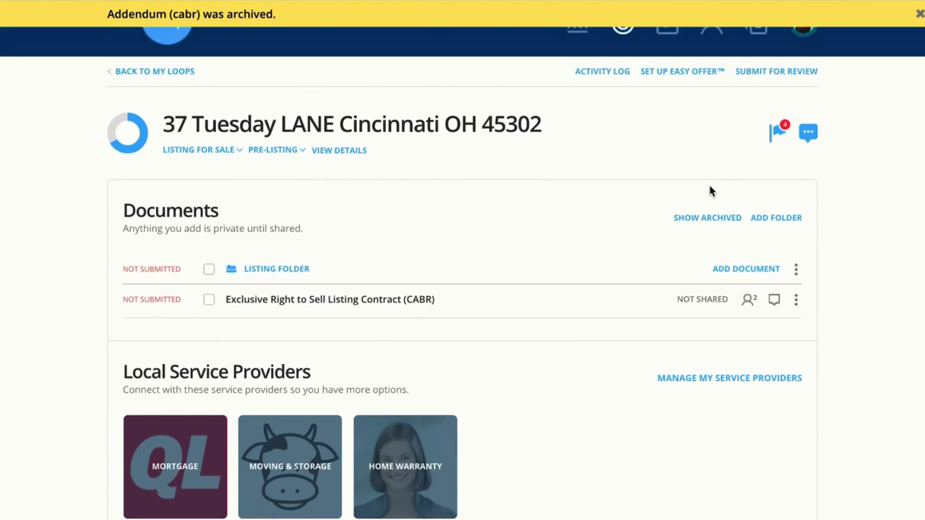
Step: Show the archived documents and unarchive the Addendum (CABR) from its actions menu
click(713, 219)
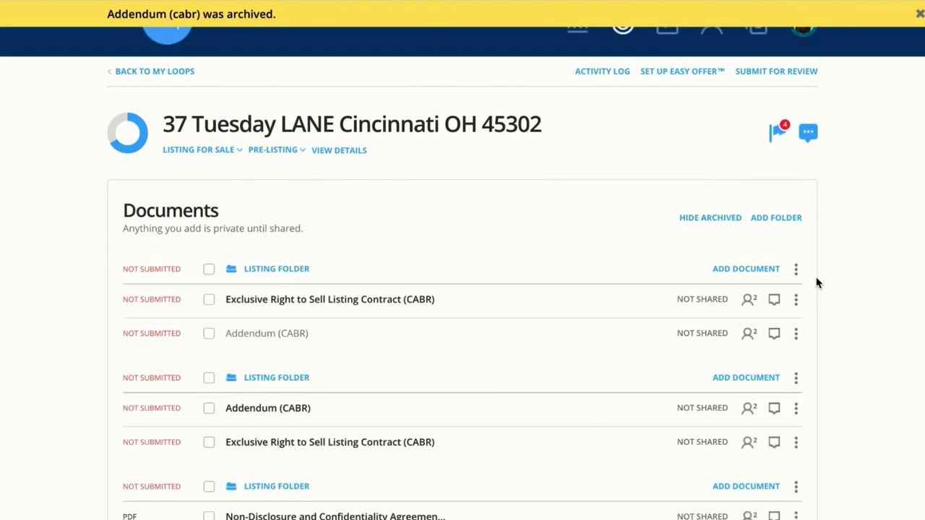
click(796, 334)
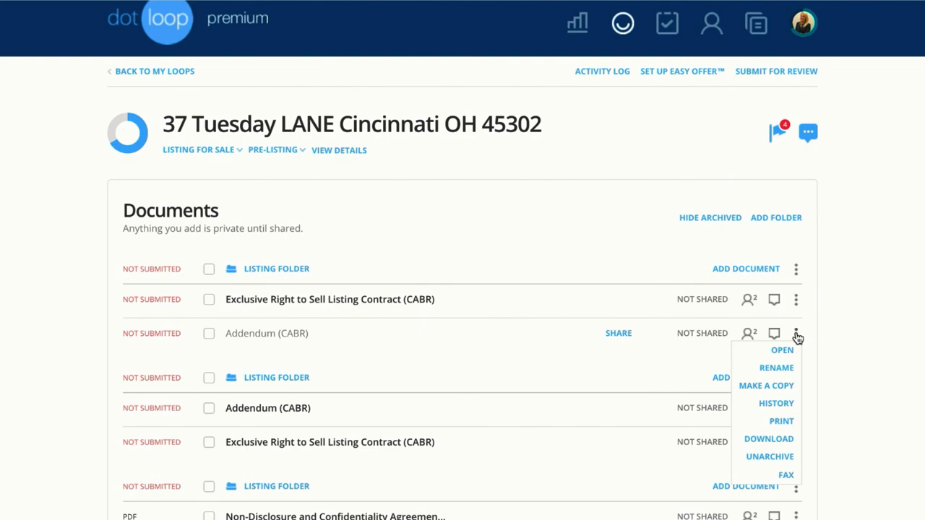
click(791, 457)
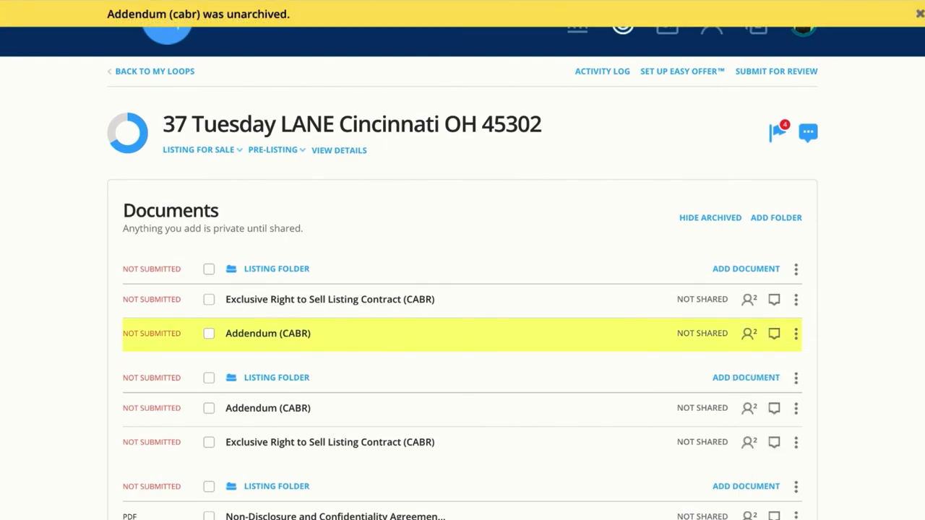